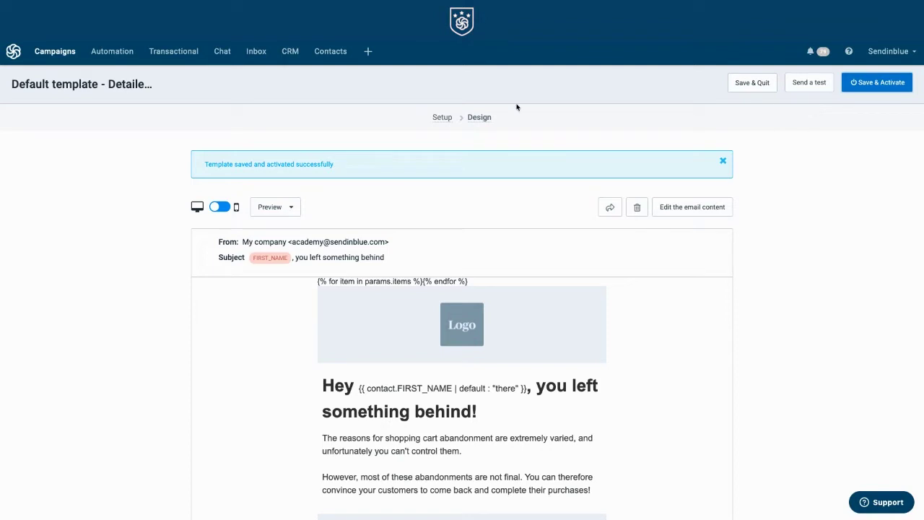
Go to Automation to list the workflows, with Abandoned Cart #30 at the top.
click(116, 53)
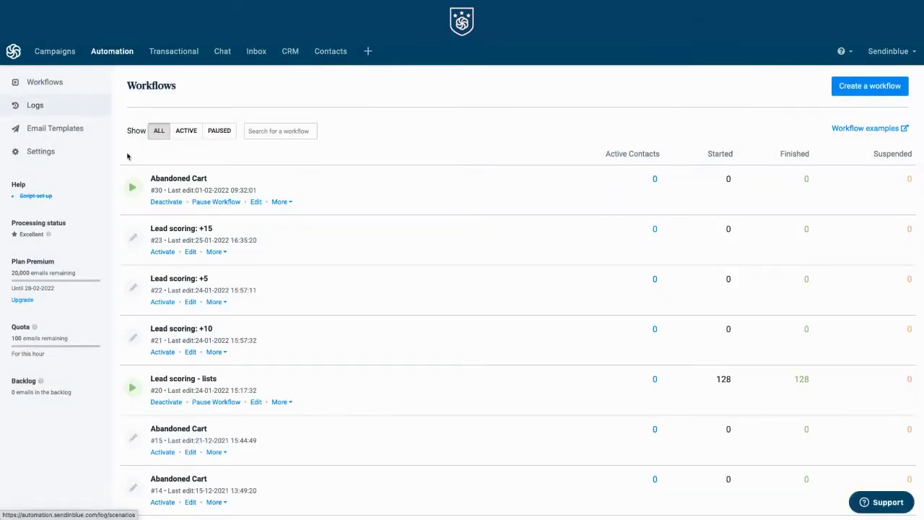
Open Abandoned Cart #30 and check its cart_updated trigger, 2-hour wait, email and exit rules.
click(177, 180)
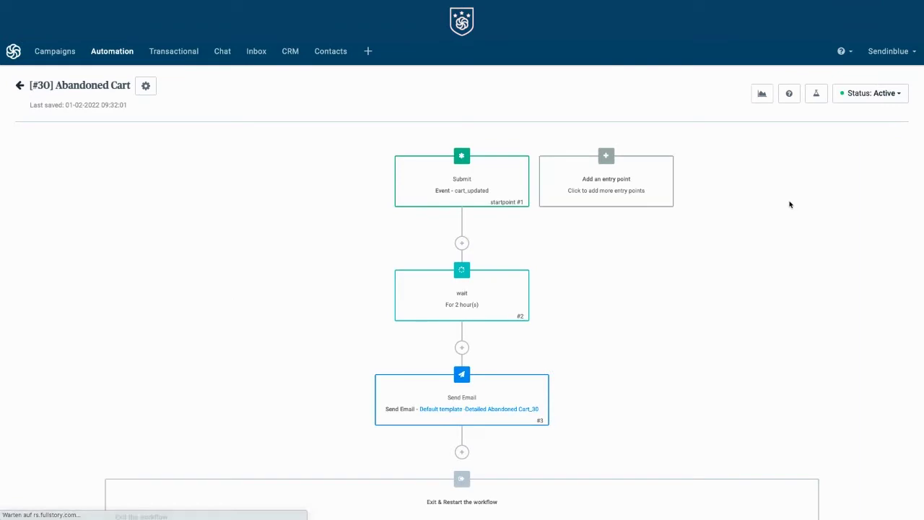
scroll(790, 204, down, 3)
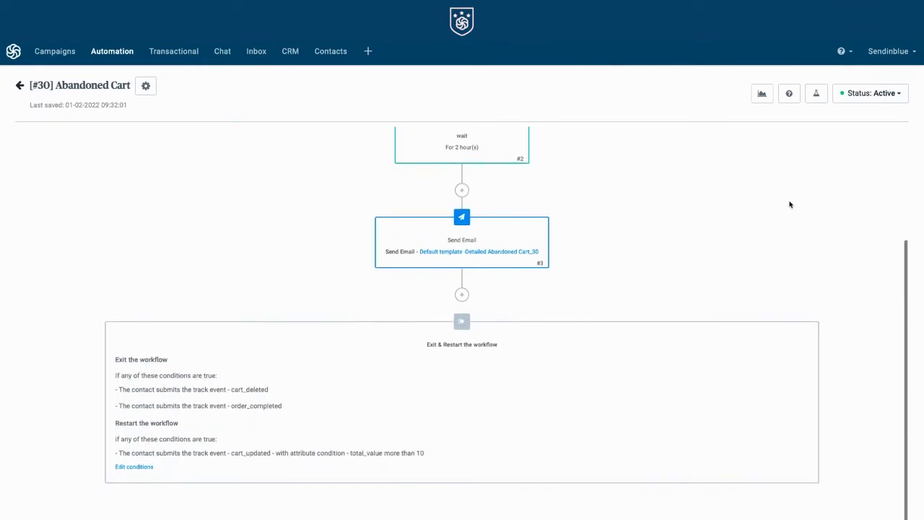
scroll(790, 205, up, 3)
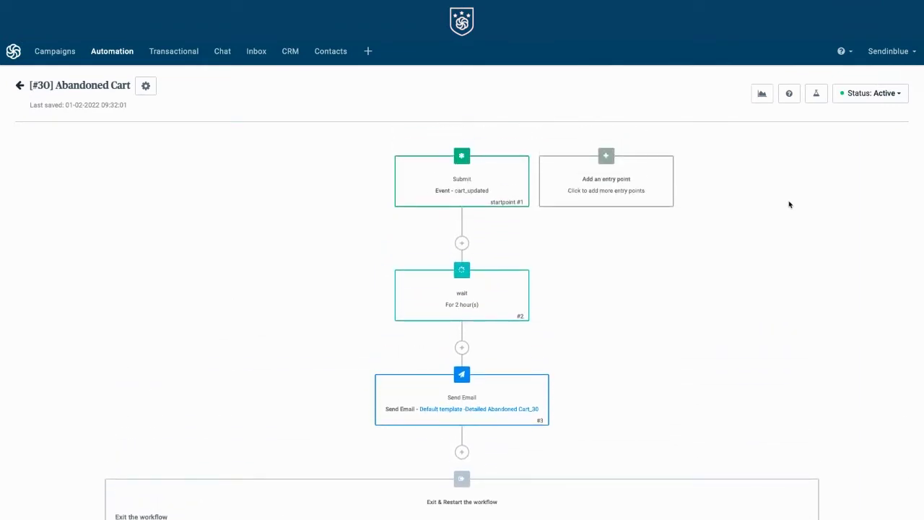
scroll(790, 204, down, 1)
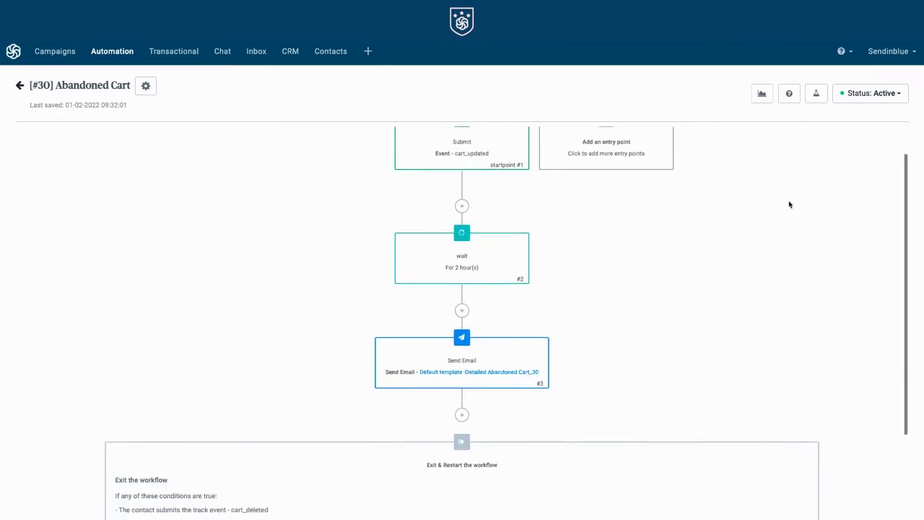
scroll(790, 205, up, 1)
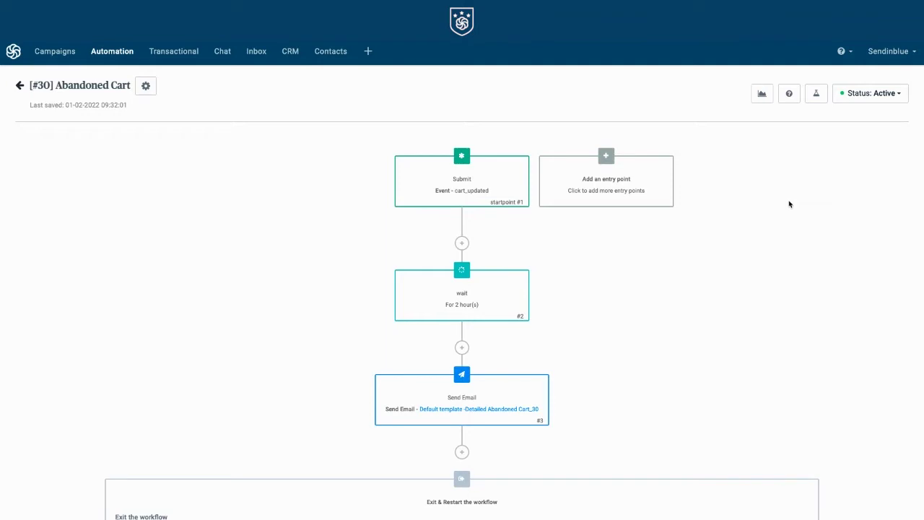
scroll(790, 205, down, 3)
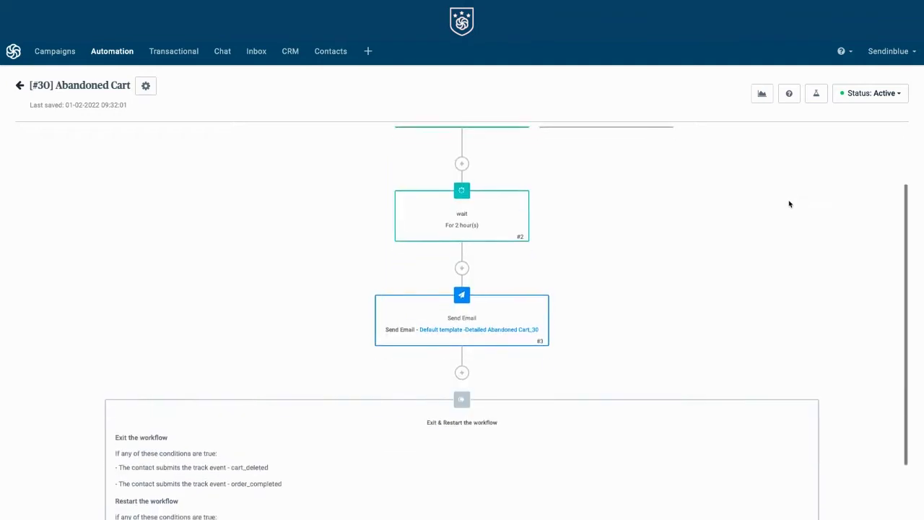
scroll(790, 204, up, 1)
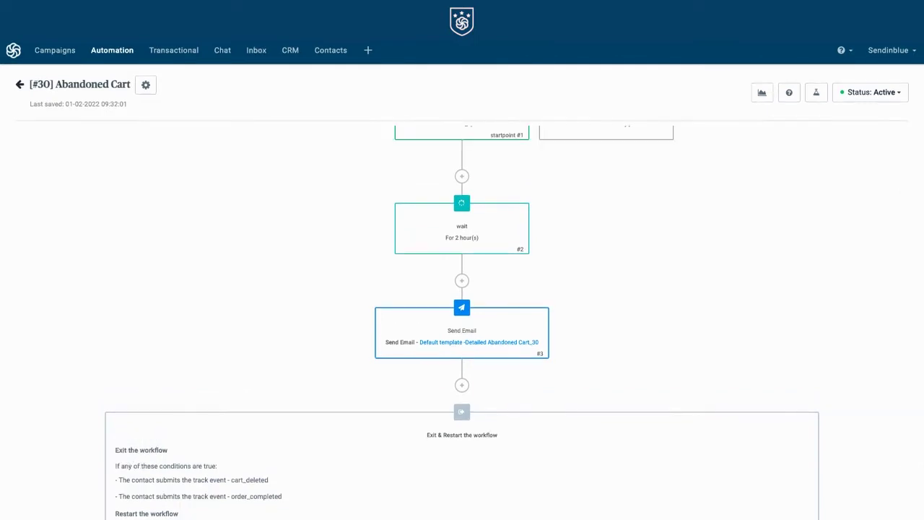
scroll(722, 159, up, 3)
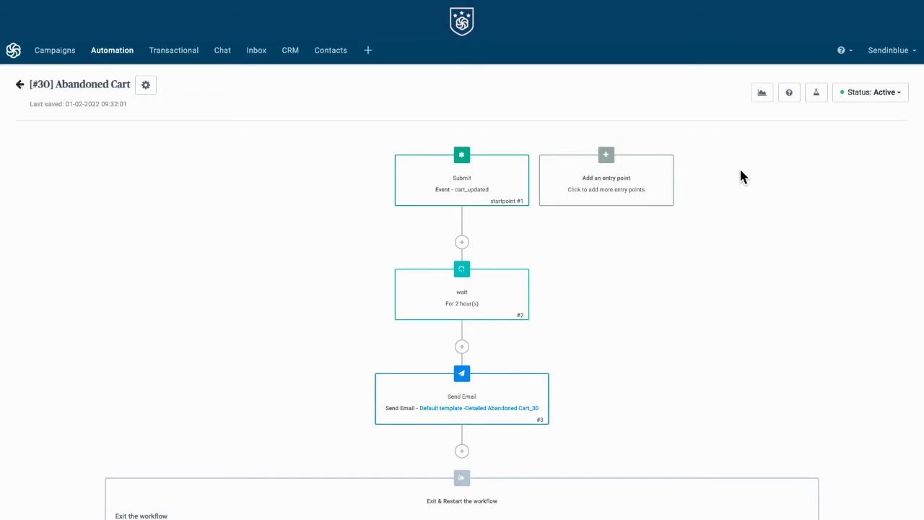
Set the email step to '[#11] AC #1 - Initial abandoned cart' with cart_updated as the event.
click(548, 396)
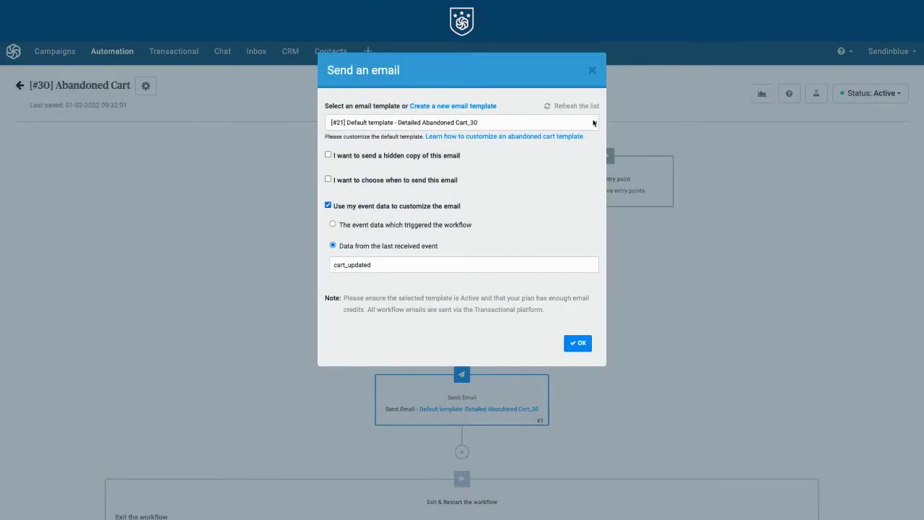
click(593, 122)
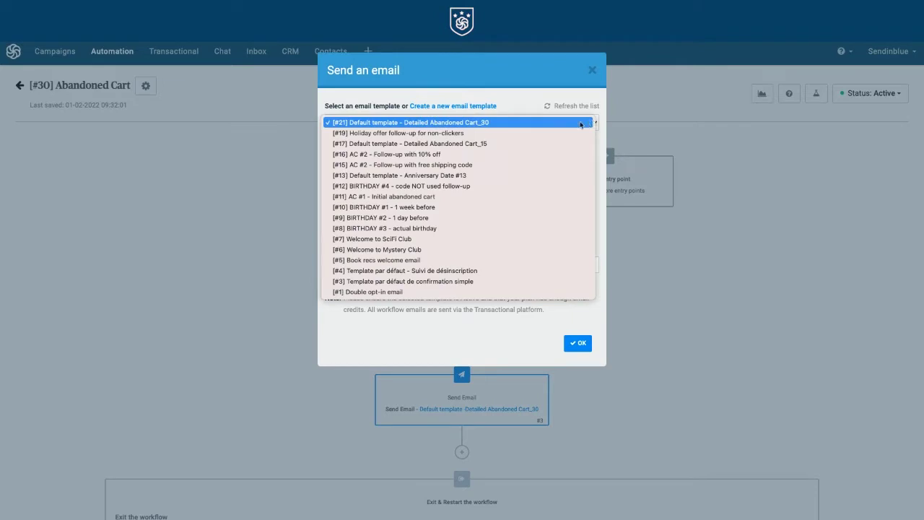
click(453, 198)
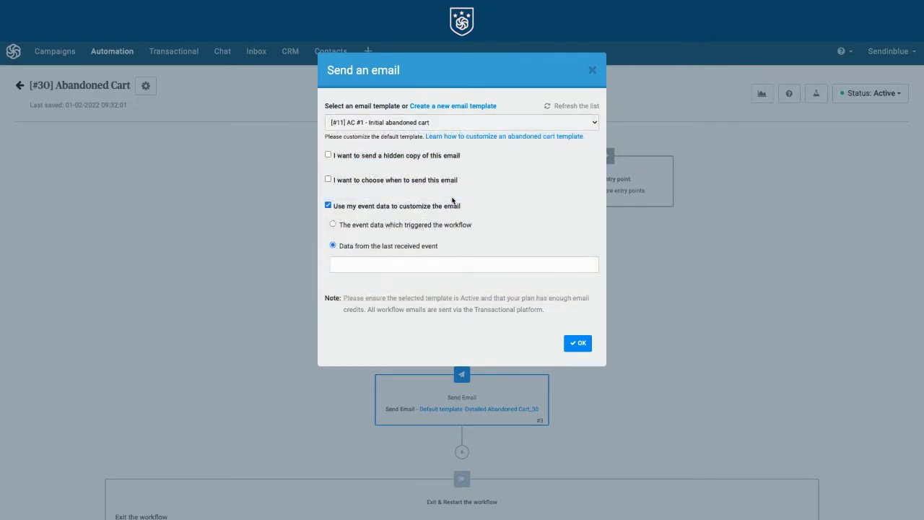
click(581, 345)
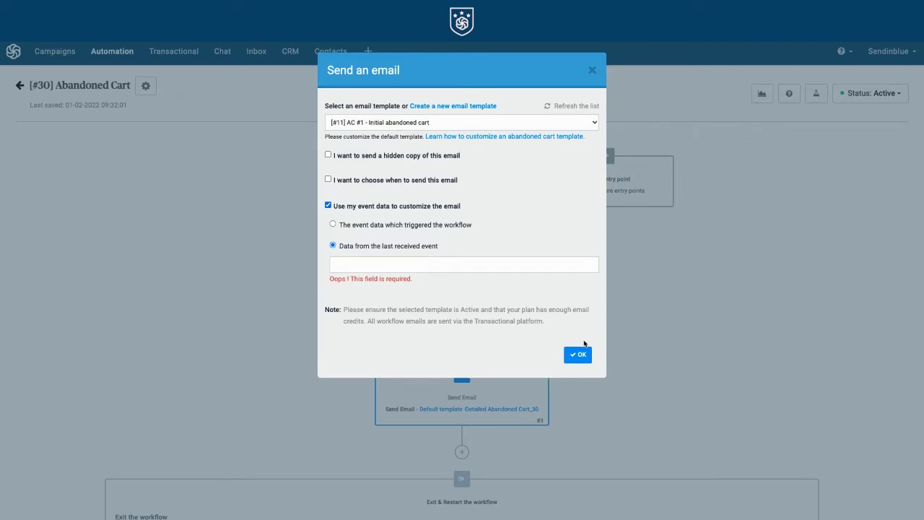
click(535, 264)
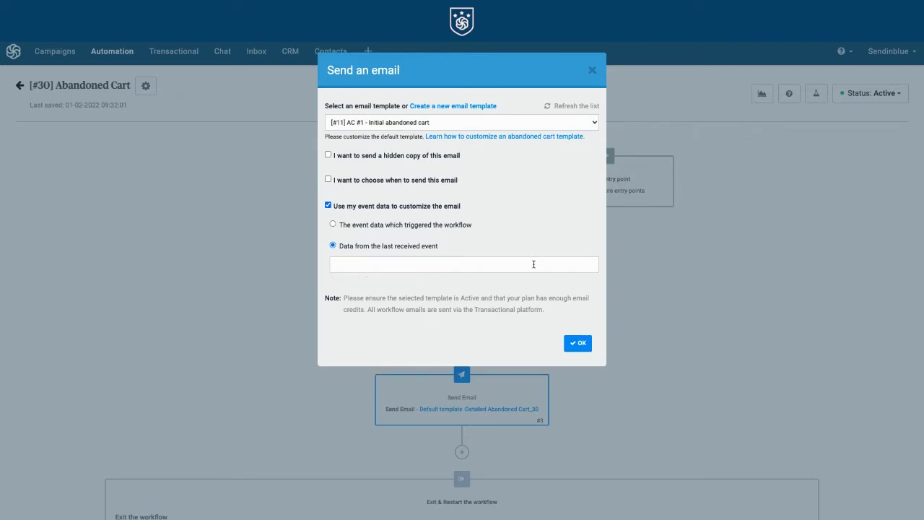
click(534, 265)
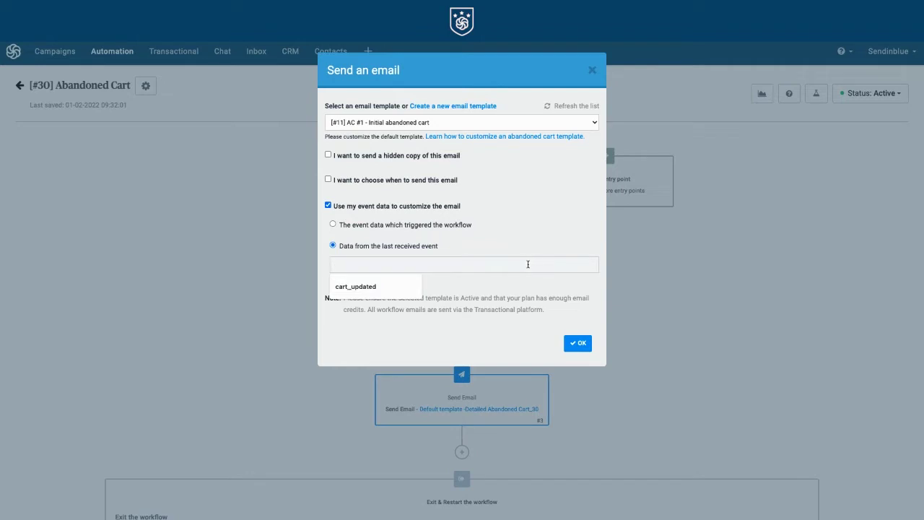
click(404, 287)
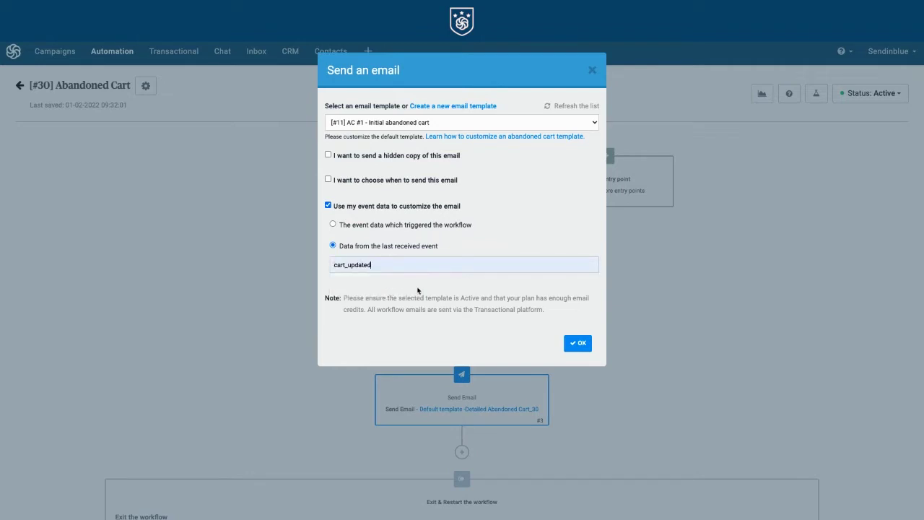
click(586, 345)
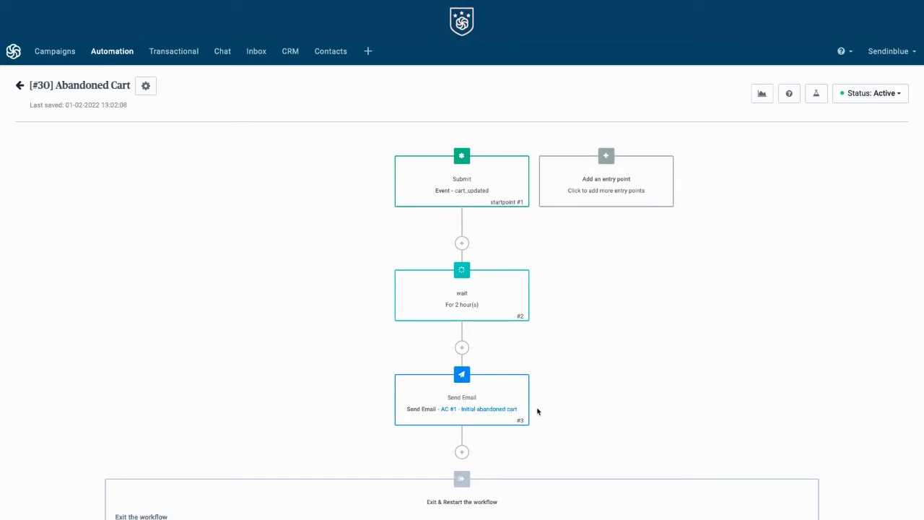
Insert a 2-day delay step right after the AC #1 email step.
click(462, 453)
scroll(455, 323, down, 2)
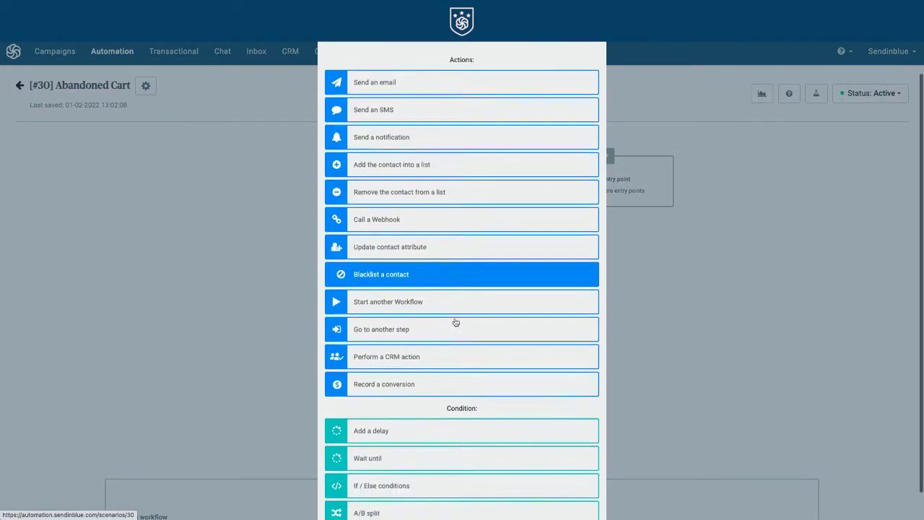
click(497, 401)
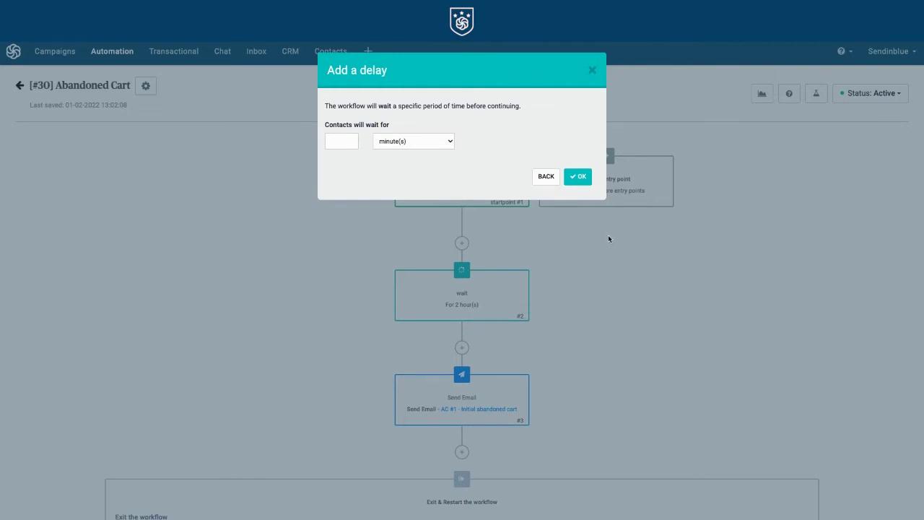
click(347, 141)
text(2)
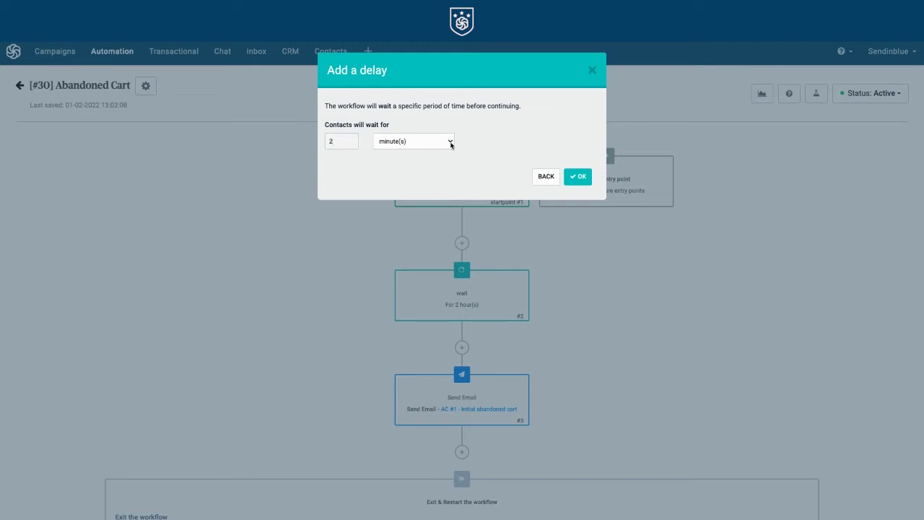
click(452, 142)
click(439, 167)
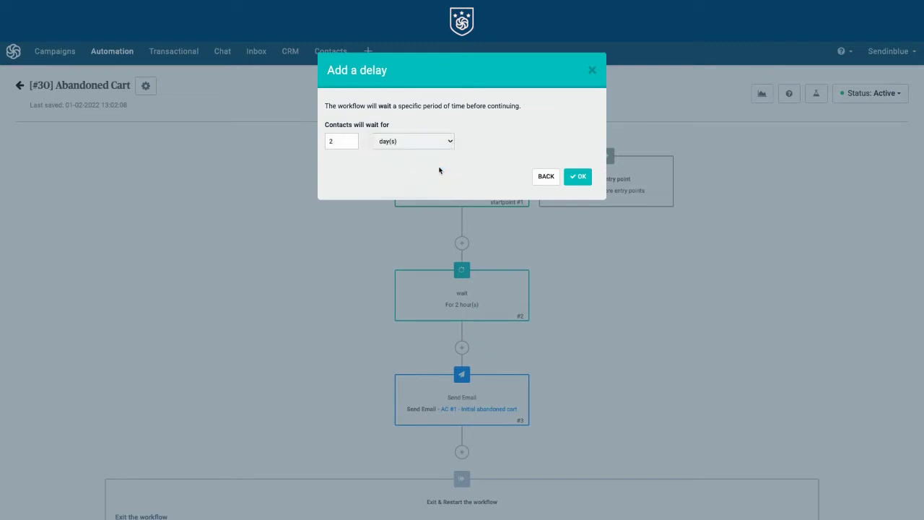
click(578, 176)
scroll(674, 258, down, 2)
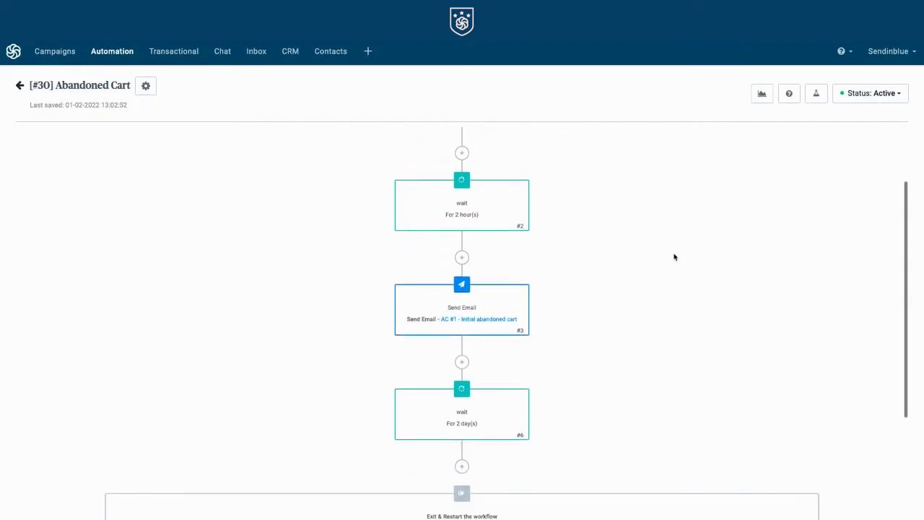
scroll(675, 258, down, 2)
scroll(675, 258, up, 1)
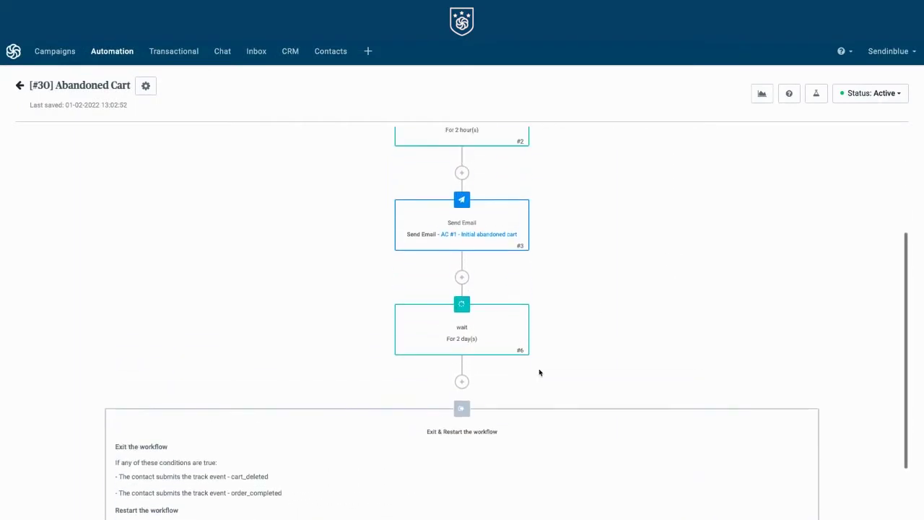
Add an A/B split step named 'Incentives Test' after the 2-day wait.
click(463, 384)
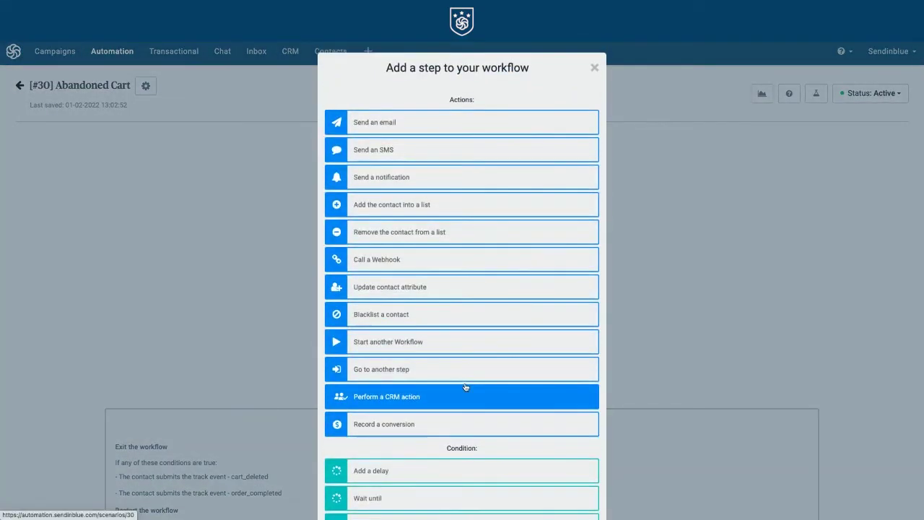
scroll(466, 388, down, 1)
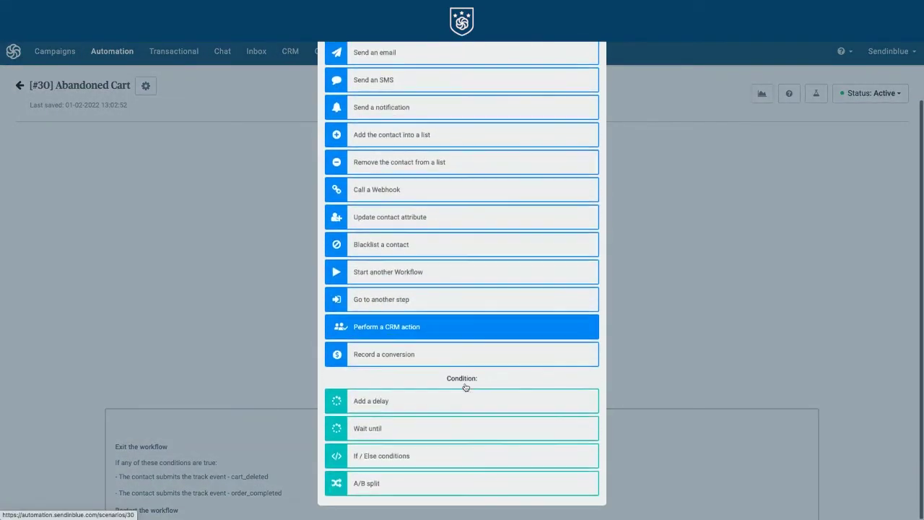
click(466, 494)
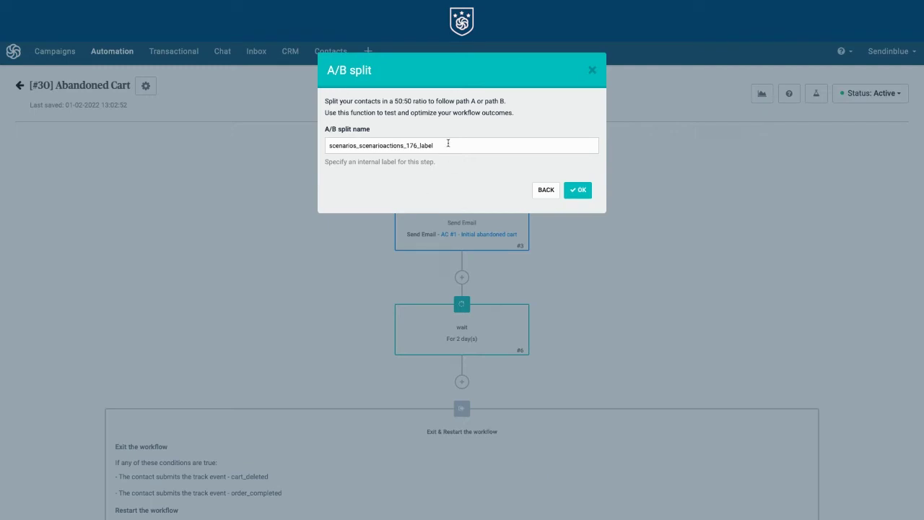
drag(447, 146, 327, 141)
text(Inc)
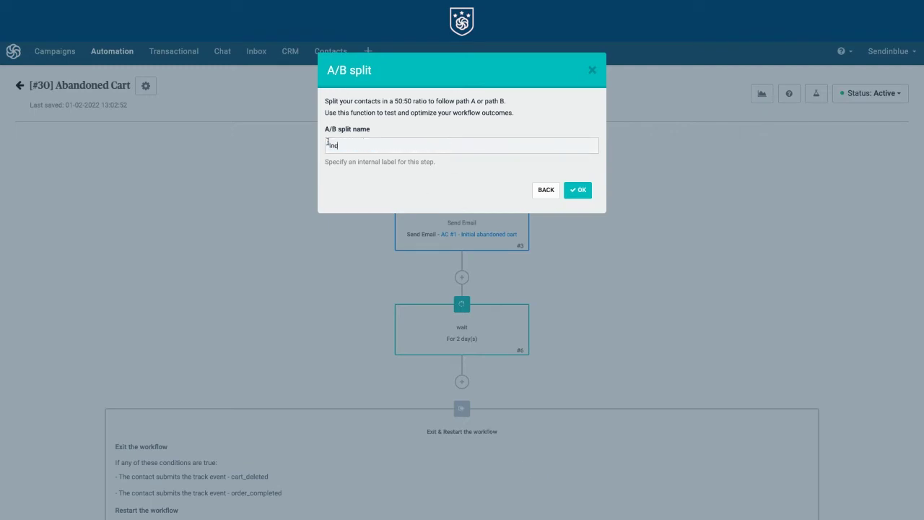
text(entives Test)
click(580, 192)
scroll(669, 243, down, 5)
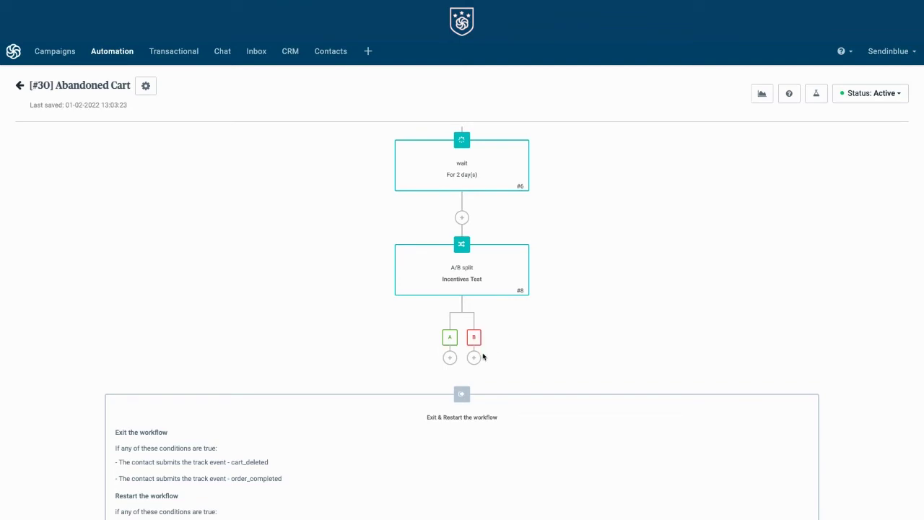
Add a branch A email using '[#16] AC #2 - Follow-up with 10% off' with last cart_updated event data.
click(450, 357)
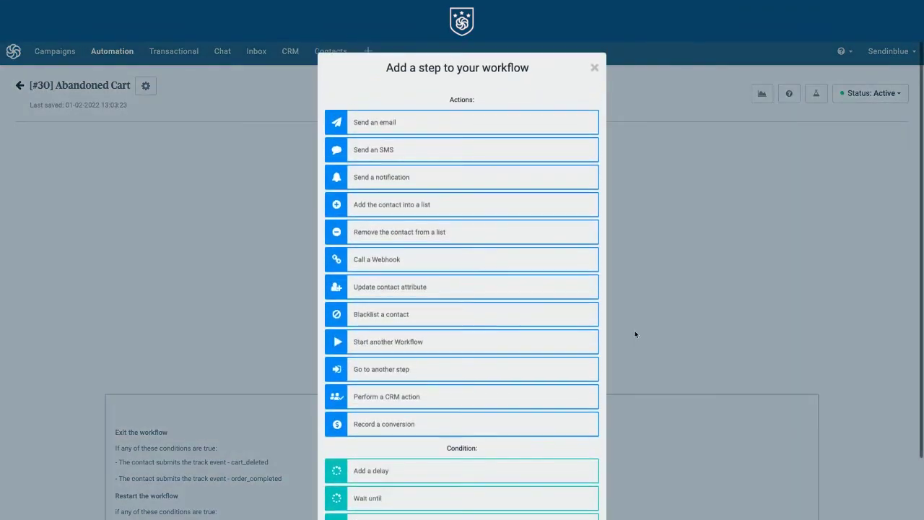
click(469, 120)
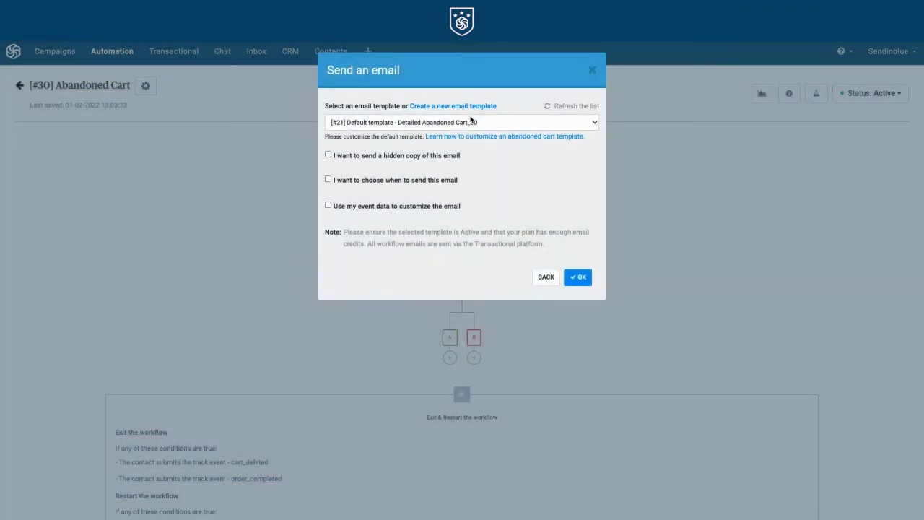
click(584, 123)
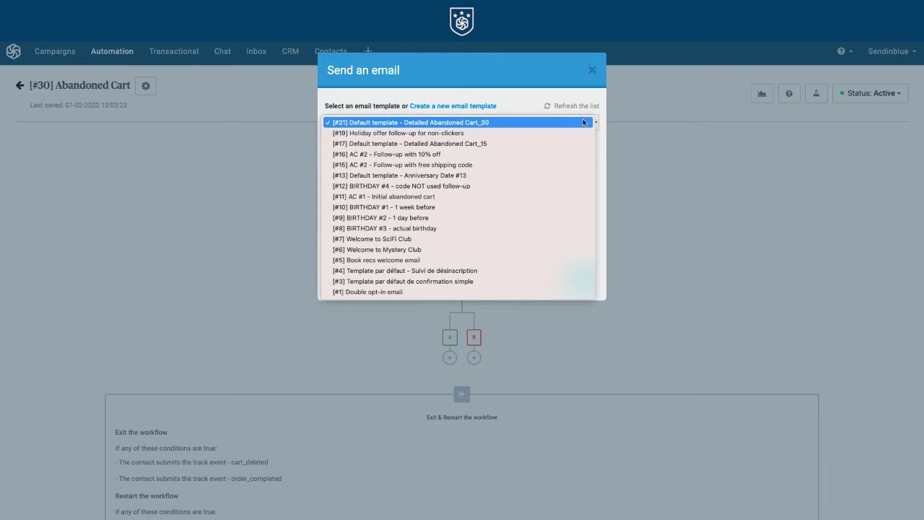
click(538, 155)
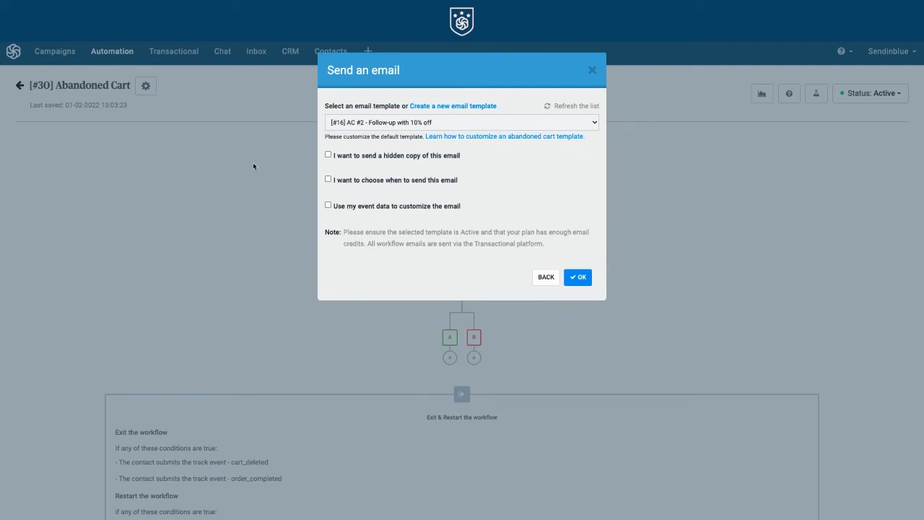
click(328, 205)
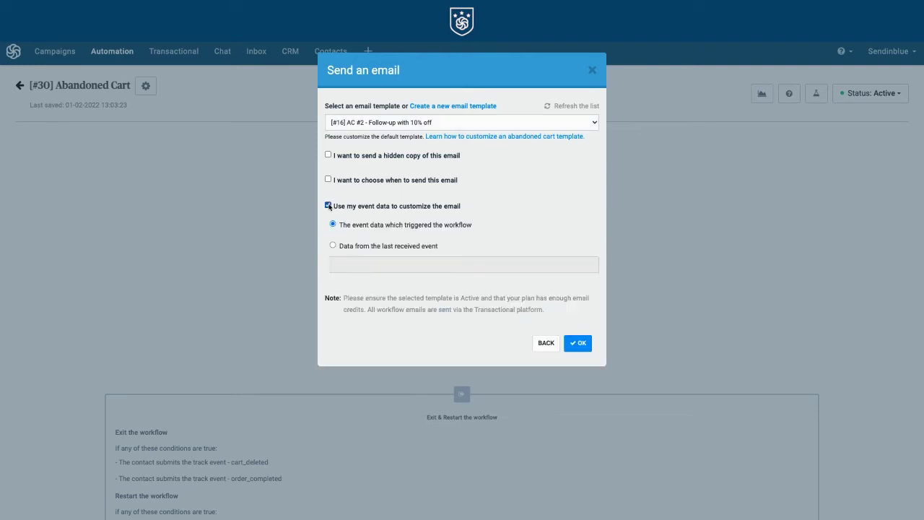
click(349, 247)
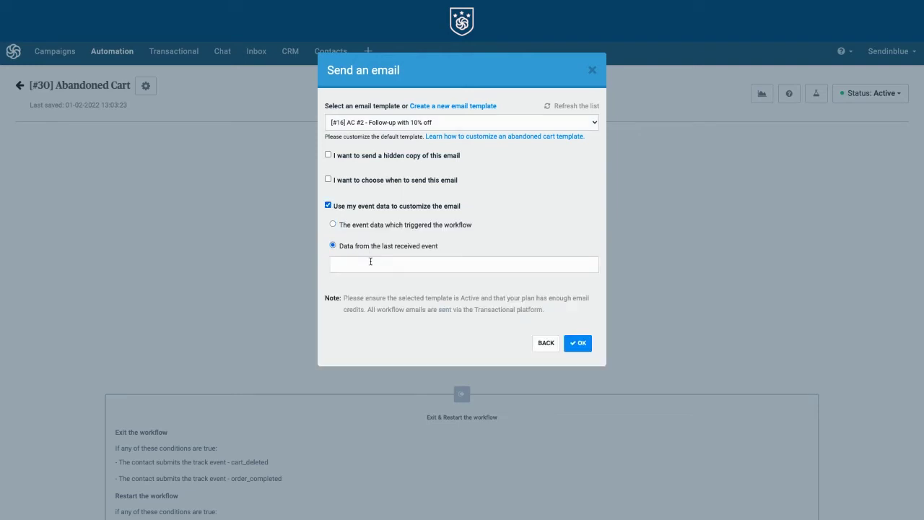
click(370, 261)
click(347, 284)
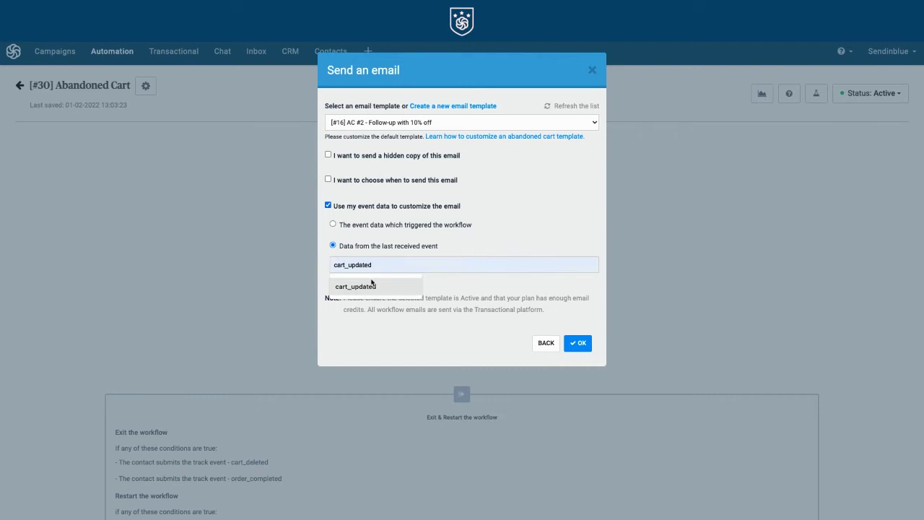
click(581, 341)
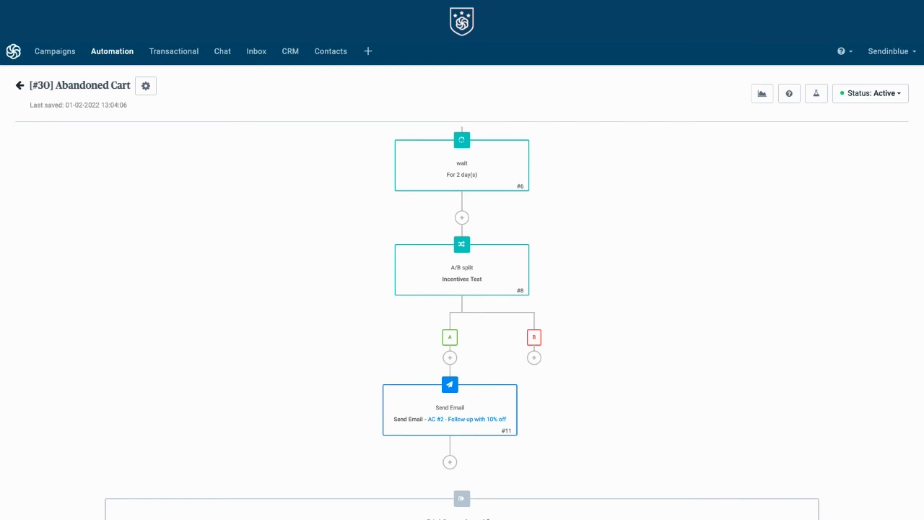
Add a branch B email using '[#15] AC #2 - Follow-up with free shipping code' with cart_updated data.
click(535, 359)
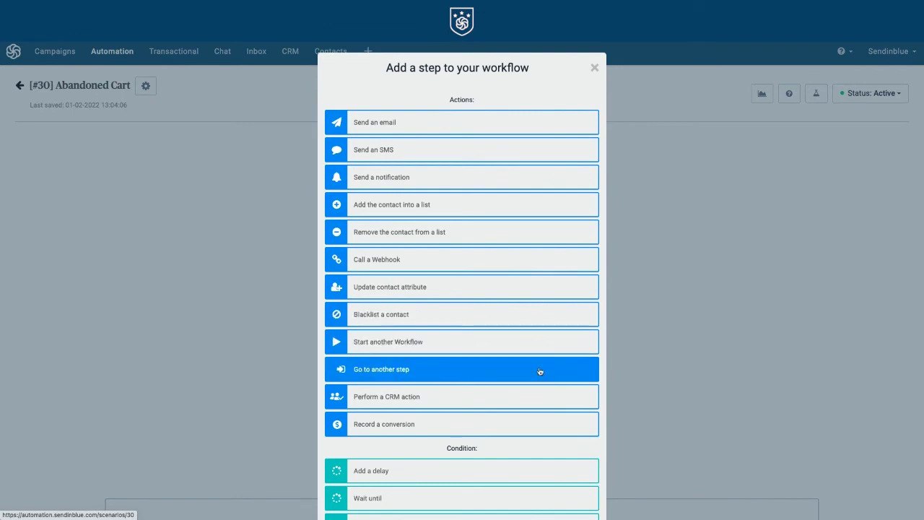
click(471, 122)
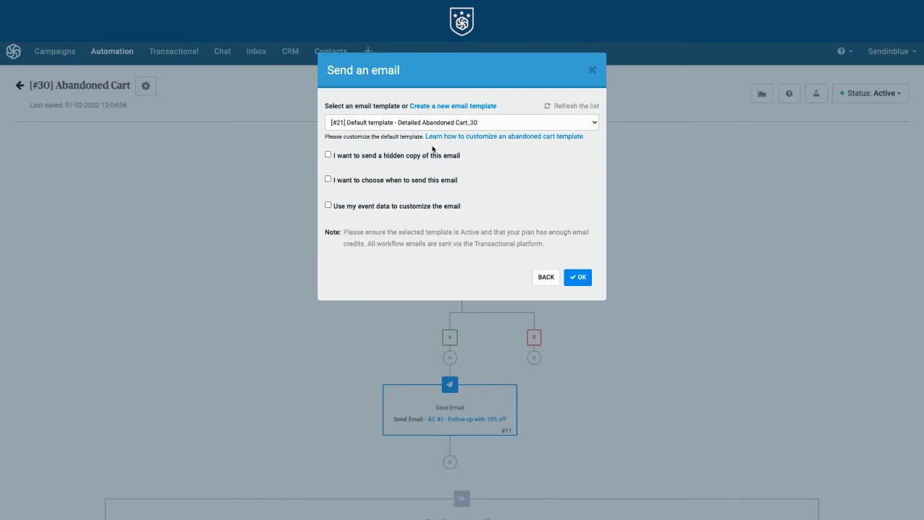
click(486, 127)
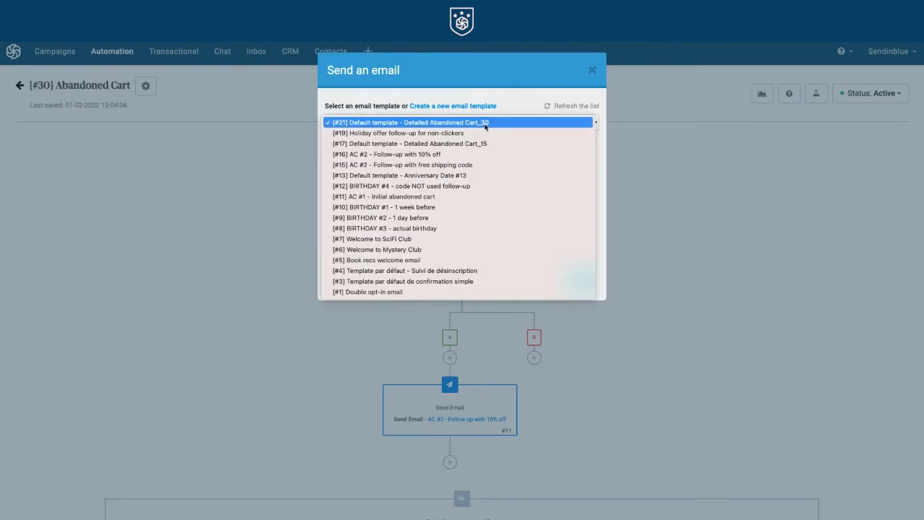
click(486, 166)
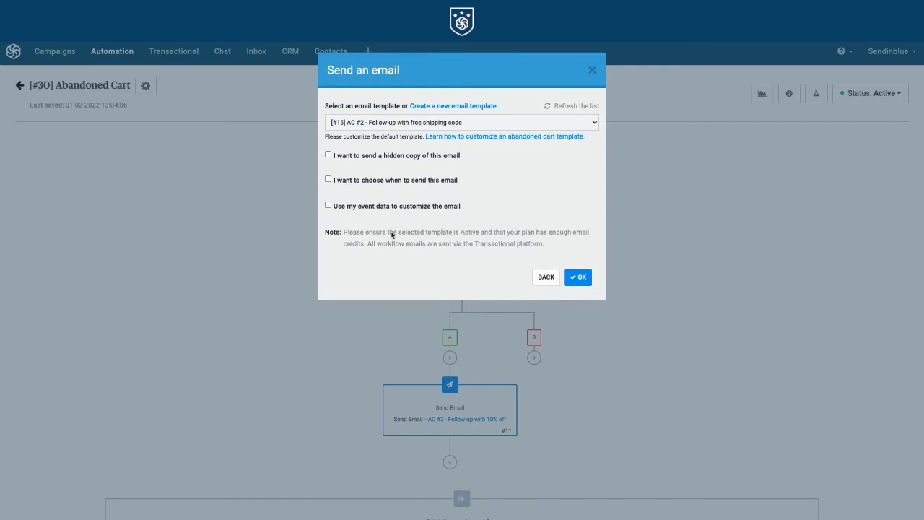
click(329, 206)
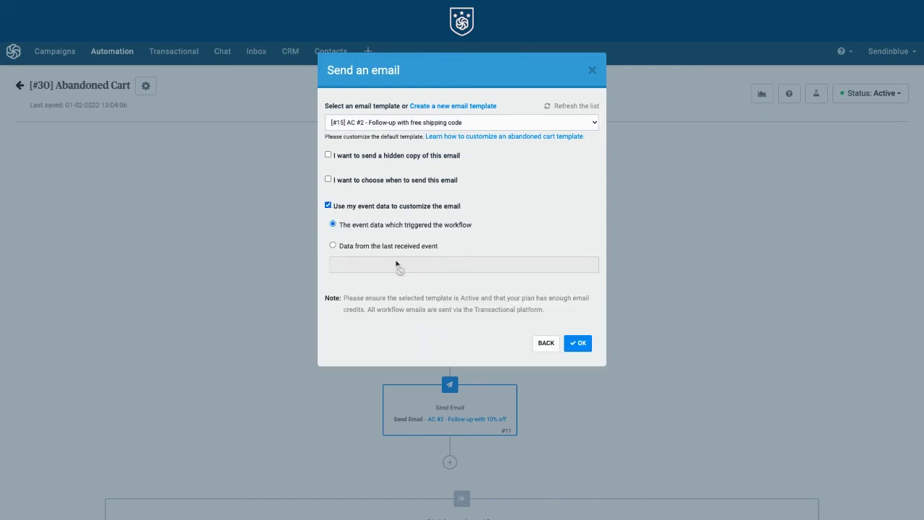
click(402, 251)
click(402, 265)
click(397, 284)
click(590, 343)
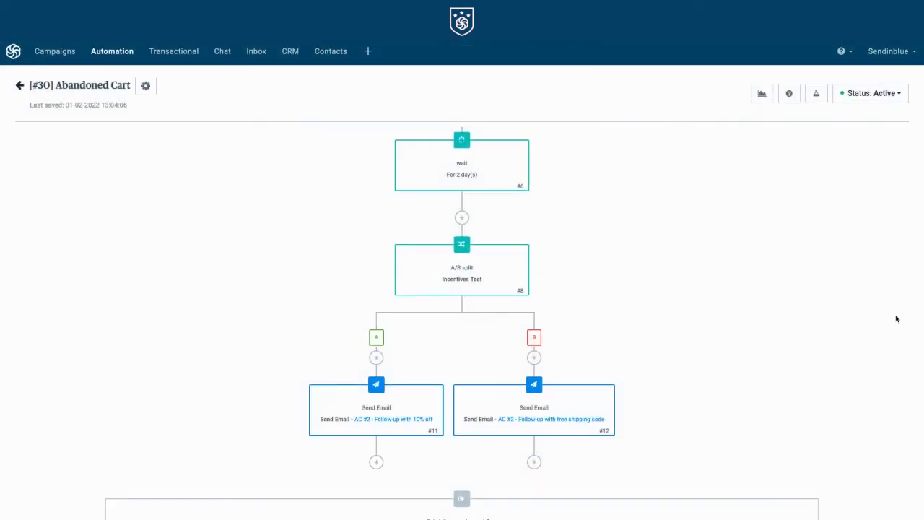
Scroll through the finished workflow from trigger to exit conditions to check both branch emails.
scroll(712, 284, up, 8)
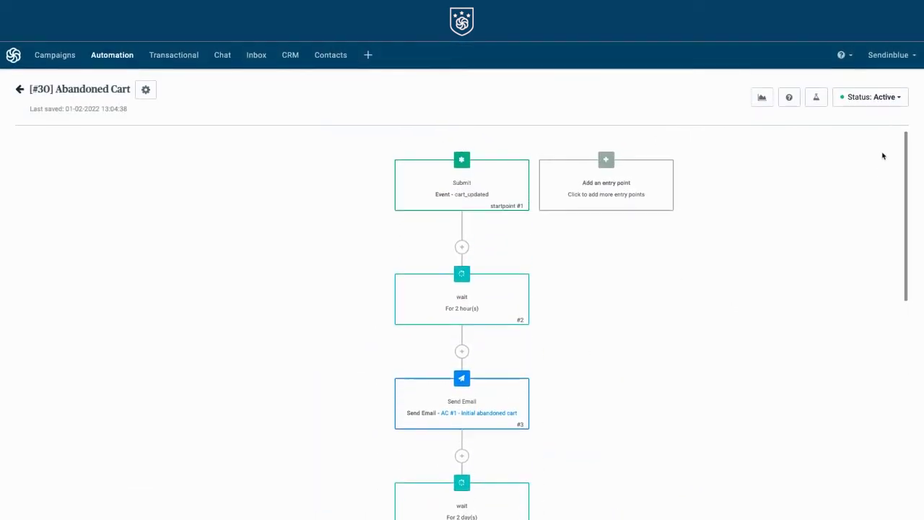
scroll(838, 267, down, 3)
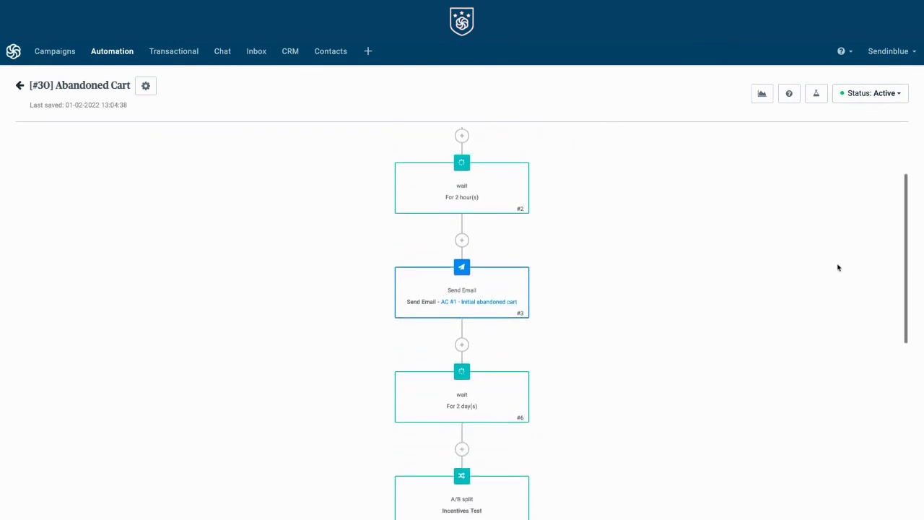
scroll(837, 267, down, 5)
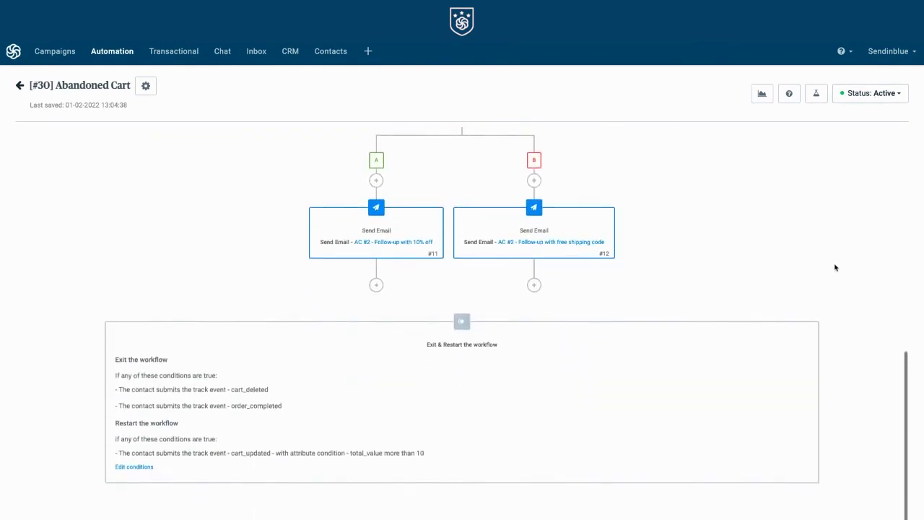
scroll(835, 268, up, 6)
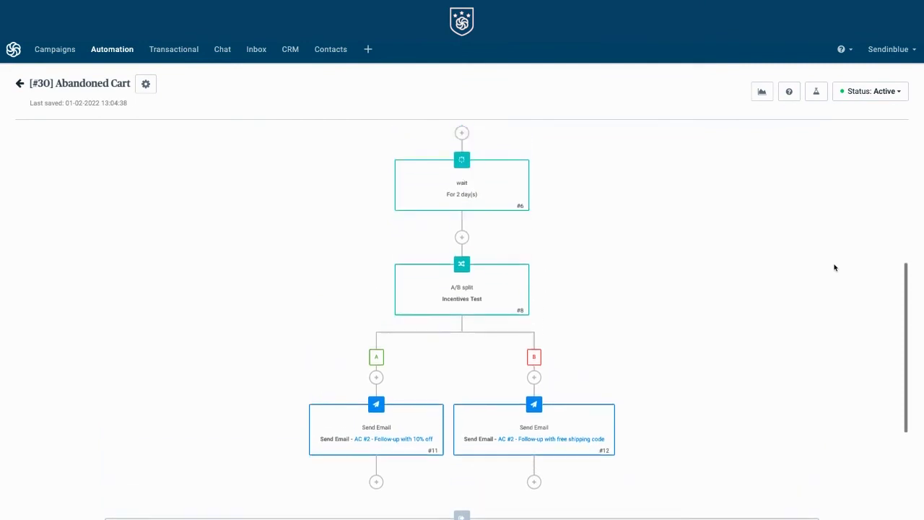
scroll(835, 268, up, 2)
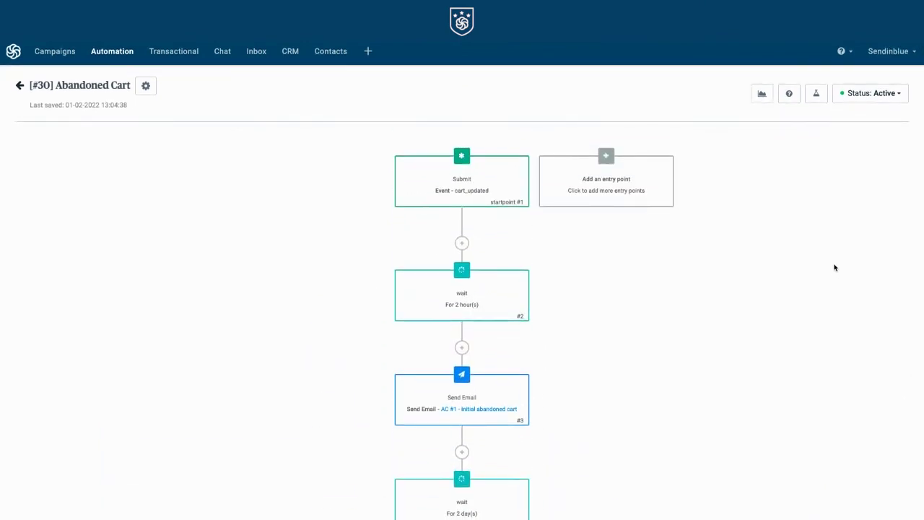
Return to the Workflows list and open Stats from Abandoned Cart #30's More menu.
click(117, 52)
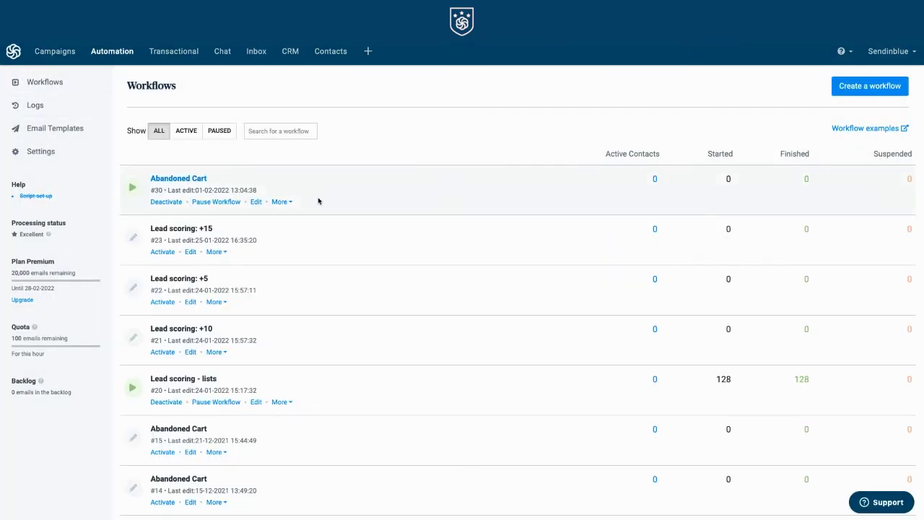
click(291, 205)
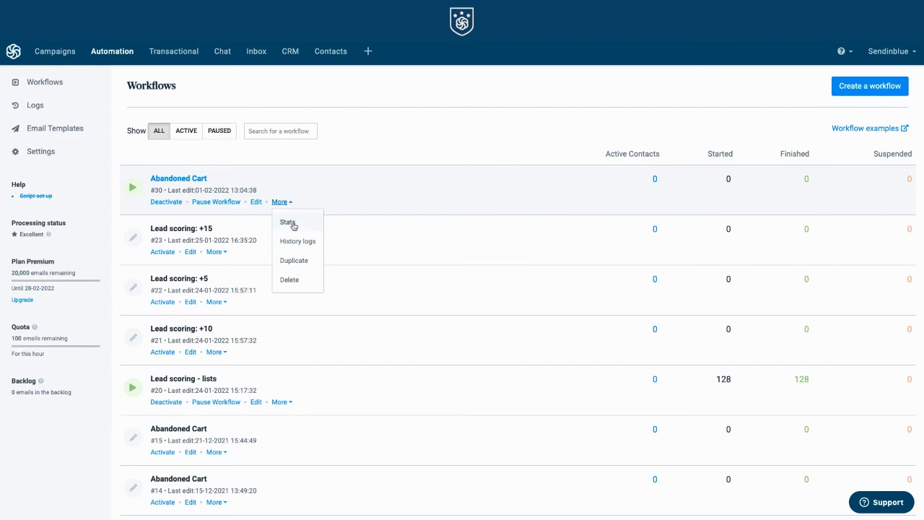
click(288, 222)
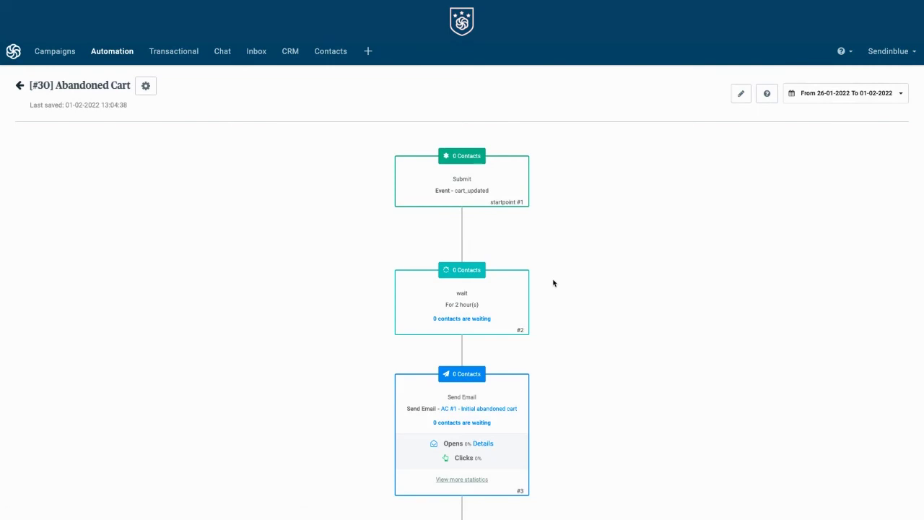
Scroll the stats diagram down to both A/B branch emails, each at 0% opens and clicks.
scroll(553, 282, down, 3)
scroll(553, 283, down, 5)
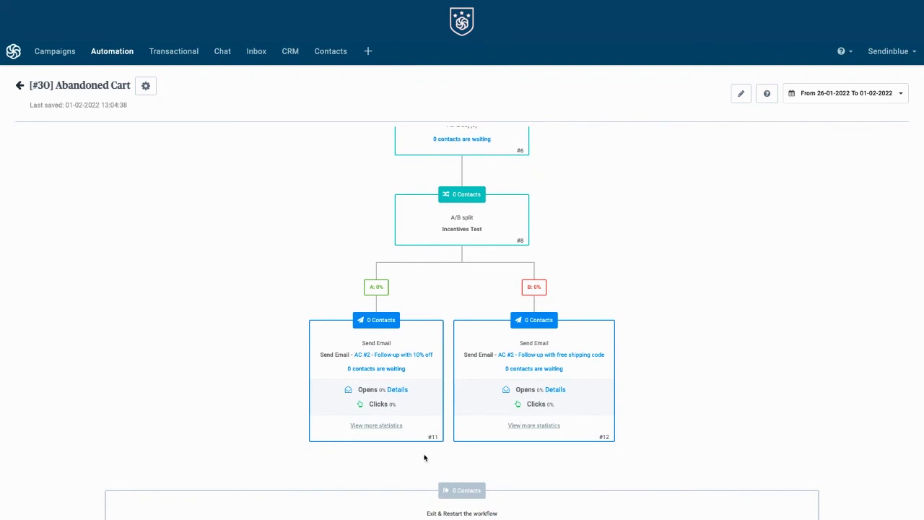
click(401, 431)
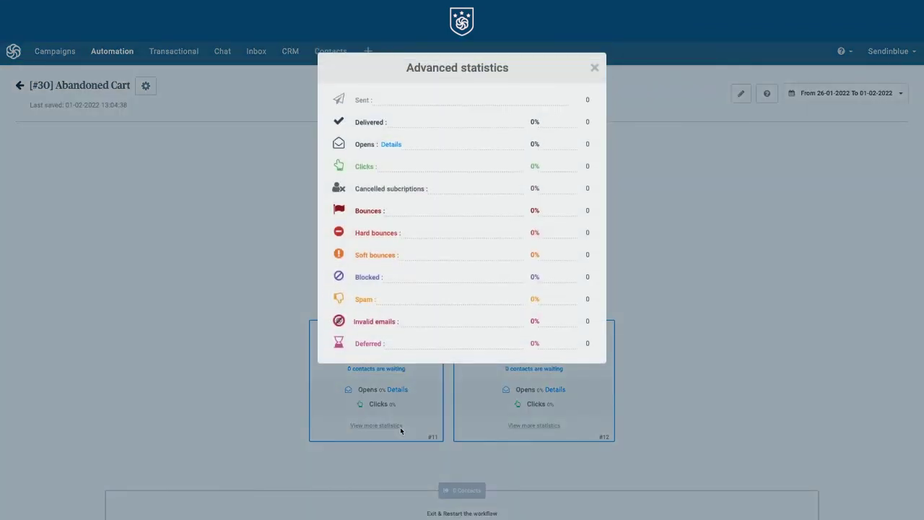
click(682, 396)
scroll(681, 395, up, 10)
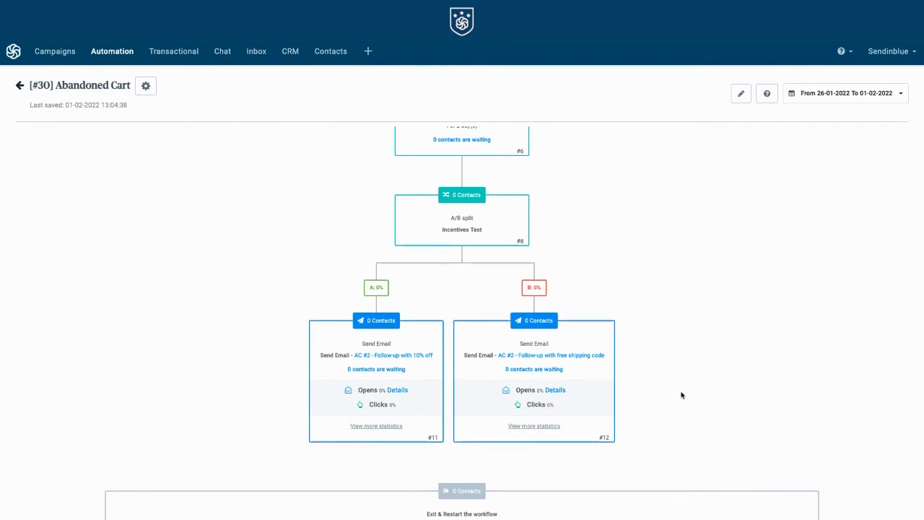